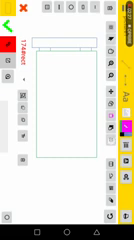
Place a horizontal guide line at the tall frame's mid-height.
{"action": "left_click", "coordinate": [111, 139]}
{"action": "left_click_drag", "start_coordinate": [95, 157], "coordinate": [95, 145]}
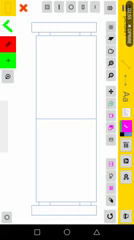
Finish the previous step, then draw a Dash line horizontally across the frame's middle.
{"action": "left_click", "coordinate": [7, 25]}
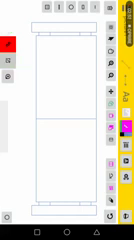
{"action": "left_click", "coordinate": [110, 61]}
{"action": "left_click", "coordinate": [100, 62]}
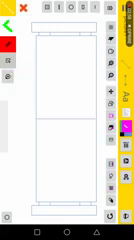
{"action": "left_click_drag", "start_coordinate": [92, 118], "coordinate": [33, 119]}
{"action": "left_click", "coordinate": [7, 25]}
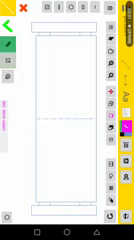
{"action": "left_click", "coordinate": [7, 6]}
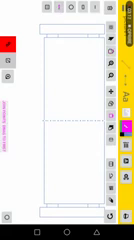
Offset inner lines parallel to the frame edges, snapping from the top-left corner.
{"action": "left_click_drag", "start_coordinate": [29, 49], "coordinate": [33, 42]}
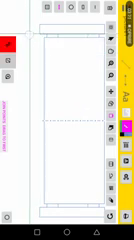
{"action": "left_click", "coordinate": [40, 33]}
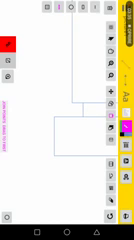
{"action": "left_click_drag", "start_coordinate": [43, 122], "coordinate": [53, 116]}
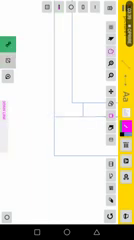
{"action": "left_click_drag", "start_coordinate": [66, 126], "coordinate": [40, 130]}
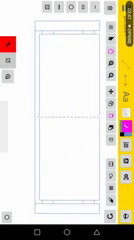
Add a 1530 linear height dimension along the frame's left side.
{"action": "left_click", "coordinate": [111, 74]}
{"action": "left_click", "coordinate": [65, 86]}
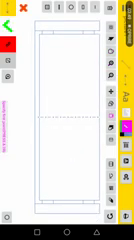
{"action": "left_click_drag", "start_coordinate": [33, 19], "coordinate": [34, 212]}
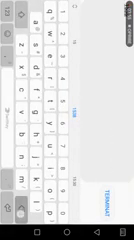
{"action": "key", "text": "BackSpace"}
{"action": "type", "text": "0"}
{"action": "left_click", "coordinate": [119, 192]}
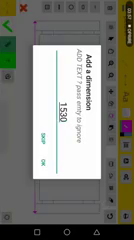
{"action": "left_click", "coordinate": [70, 161]}
{"action": "left_click_drag", "start_coordinate": [75, 185], "coordinate": [68, 183]}
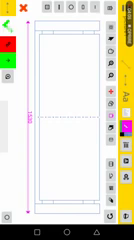
{"action": "left_click", "coordinate": [8, 60]}
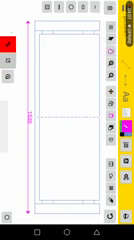
Start a linear width dimension for 520 at the frame's lower-left corner.
{"action": "left_click_drag", "start_coordinate": [66, 140], "coordinate": [66, 110]}
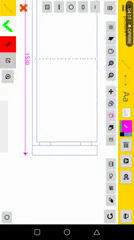
{"action": "left_click", "coordinate": [127, 62]}
{"action": "left_click", "coordinate": [100, 64]}
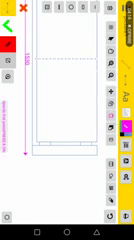
{"action": "left_click", "coordinate": [32, 153]}
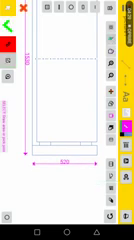
Switch Object Snap on and confirm the offset line on the frame's left edge.
{"action": "left_click_drag", "start_coordinate": [92, 153], "coordinate": [92, 154]}
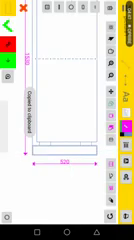
{"action": "left_click", "coordinate": [7, 7]}
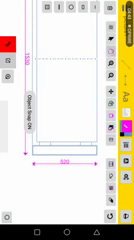
{"action": "mouse_move", "coordinate": [55, 130]}
{"action": "left_mouse_down"}
{"action": "mouse_move", "coordinate": [58, 103]}
{"action": "mouse_move", "coordinate": [60, 103]}
{"action": "left_mouse_up"}
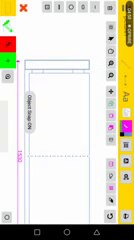
{"action": "left_click", "coordinate": [7, 8]}
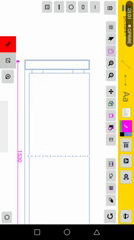
{"action": "mouse_move", "coordinate": [53, 156]}
{"action": "left_mouse_down"}
{"action": "mouse_move", "coordinate": [51, 133]}
{"action": "mouse_move", "coordinate": [44, 112]}
{"action": "left_mouse_up"}
{"action": "mouse_move", "coordinate": [47, 136]}
{"action": "left_mouse_down"}
{"action": "mouse_move", "coordinate": [46, 145]}
{"action": "mouse_move", "coordinate": [52, 146]}
{"action": "mouse_move", "coordinate": [53, 143]}
{"action": "mouse_move", "coordinate": [49, 146]}
{"action": "mouse_move", "coordinate": [40, 148]}
{"action": "left_mouse_up"}
Turn on the magic ruler and set up a Hatch at a 90-degree angle.
{"action": "left_click", "coordinate": [8, 76]}
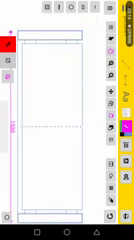
{"action": "mouse_move", "coordinate": [34, 160]}
{"action": "left_mouse_down"}
{"action": "mouse_move", "coordinate": [32, 154]}
{"action": "mouse_move", "coordinate": [48, 171]}
{"action": "mouse_move", "coordinate": [48, 164]}
{"action": "left_mouse_up"}
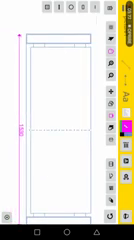
{"action": "left_click", "coordinate": [110, 50]}
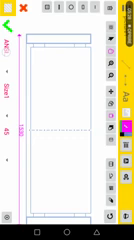
{"action": "left_click", "coordinate": [6, 46]}
{"action": "left_click", "coordinate": [78, 48]}
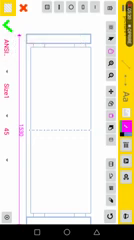
{"action": "left_click", "coordinate": [6, 130]}
{"action": "left_click", "coordinate": [33, 152]}
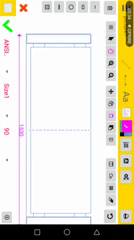
Place the grid hatch inside the inner gate rectangle and confirm it.
{"action": "left_click_drag", "start_coordinate": [35, 68], "coordinate": [33, 62]}
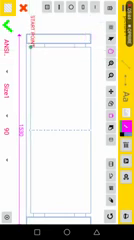
{"action": "left_click_drag", "start_coordinate": [88, 45], "coordinate": [78, 58]}
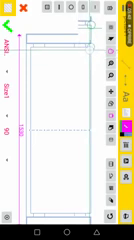
{"action": "left_click_drag", "start_coordinate": [88, 30], "coordinate": [88, 31]}
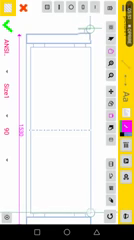
{"action": "left_click_drag", "start_coordinate": [66, 120], "coordinate": [66, 126]}
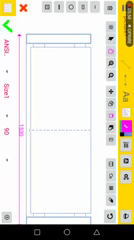
{"action": "left_click_drag", "start_coordinate": [42, 79], "coordinate": [42, 84]}
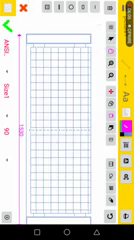
{"action": "left_click", "coordinate": [8, 26]}
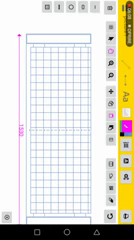
{"action": "left_click_drag", "start_coordinate": [60, 120], "coordinate": [72, 93]}
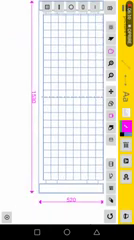
{"action": "scroll", "coordinate": [60, 120], "scroll_direction": "down", "scroll_amount": 3}
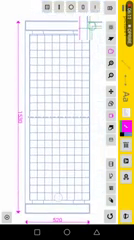
{"action": "scroll", "coordinate": [66, 110], "scroll_direction": "up", "scroll_amount": 1}
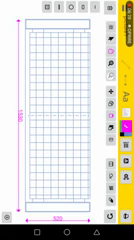
{"action": "scroll", "coordinate": [60, 120], "scroll_direction": "down", "scroll_amount": 3}
{"action": "left_click_drag", "start_coordinate": [58, 182], "coordinate": [88, 178]}
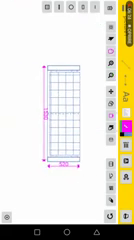
{"action": "scroll", "coordinate": [60, 120], "scroll_direction": "up", "scroll_amount": 3}
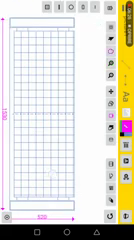
{"action": "scroll", "coordinate": [60, 120], "scroll_direction": "up", "scroll_amount": 2}
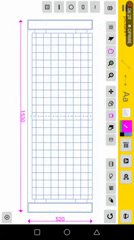
{"action": "left_click", "coordinate": [20, 115]}
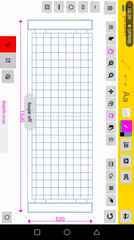
{"action": "key", "text": "Escape"}
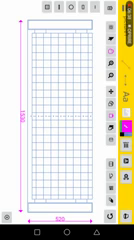
{"action": "left_click", "coordinate": [110, 128]}
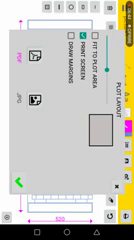
{"action": "left_click", "coordinate": [17, 181]}
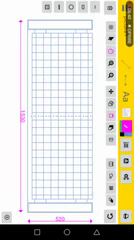
{"action": "scroll", "coordinate": [50, 120], "scroll_direction": "up", "scroll_amount": 2}
{"action": "scroll", "coordinate": [50, 120], "scroll_direction": "up", "scroll_amount": 1}
{"action": "scroll", "coordinate": [50, 120], "scroll_direction": "down", "scroll_amount": 2}
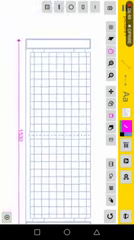
{"action": "scroll", "coordinate": [50, 120], "scroll_direction": "up", "scroll_amount": 2}
{"action": "left_click_drag", "start_coordinate": [60, 80], "coordinate": [50, 135]}
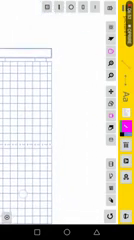